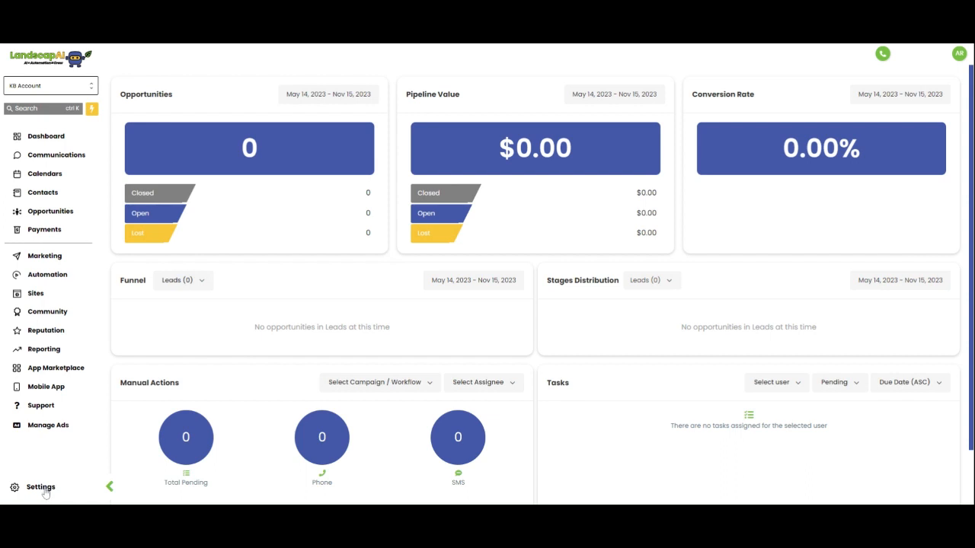
- Open the phone numbers settings and edit the configuration of the default local number
left_click(41, 488)
left_click(55, 322)
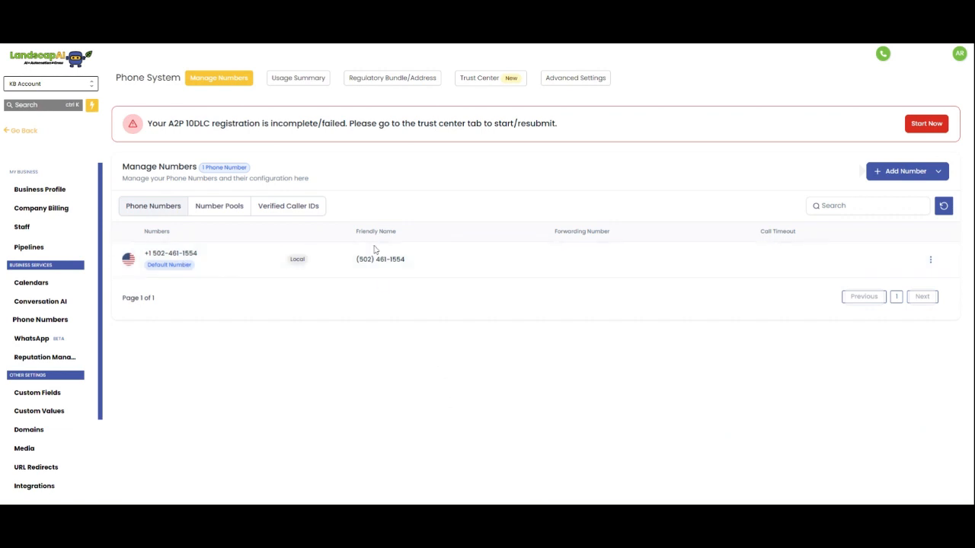
left_click(930, 262)
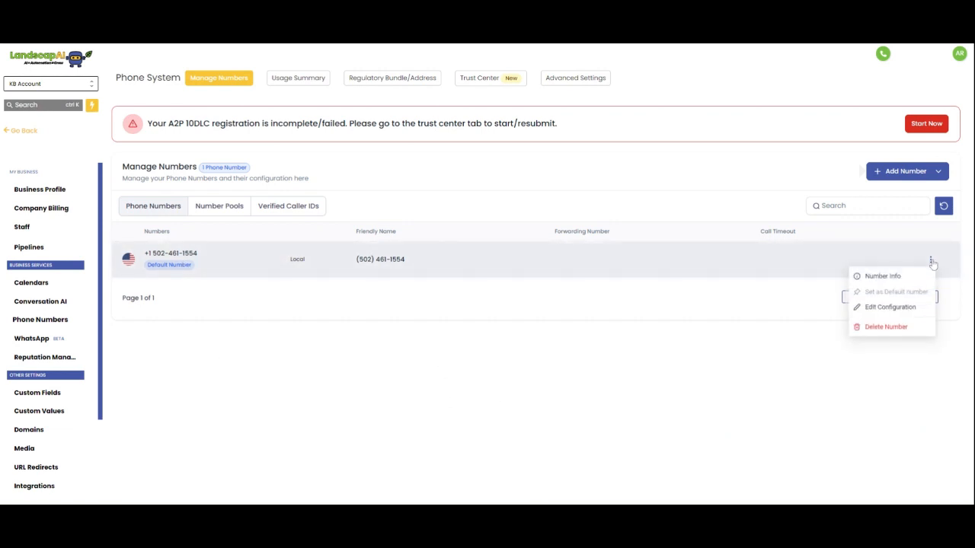
left_click(893, 308)
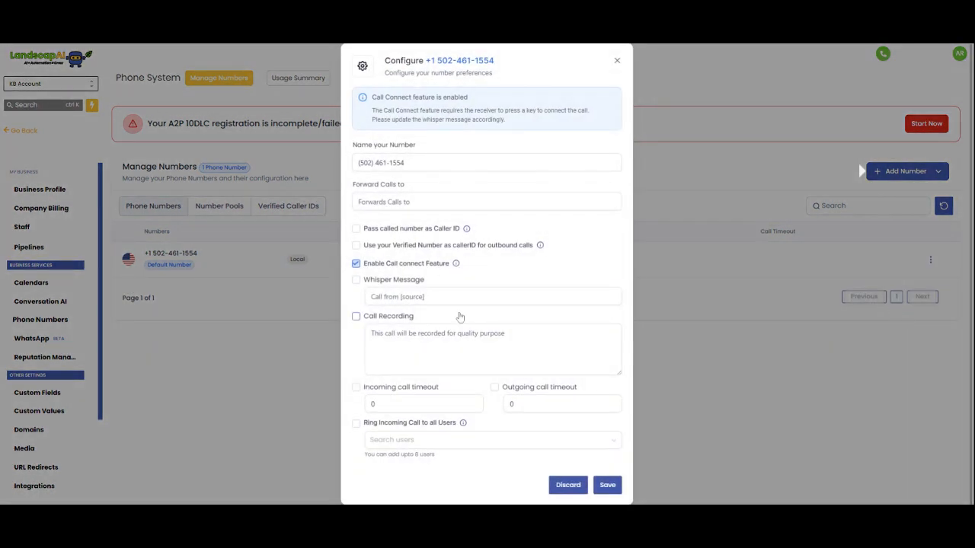
- Review the number's name and call forwarding fields and the explanations for the caller ID and call connect options
left_click(424, 150)
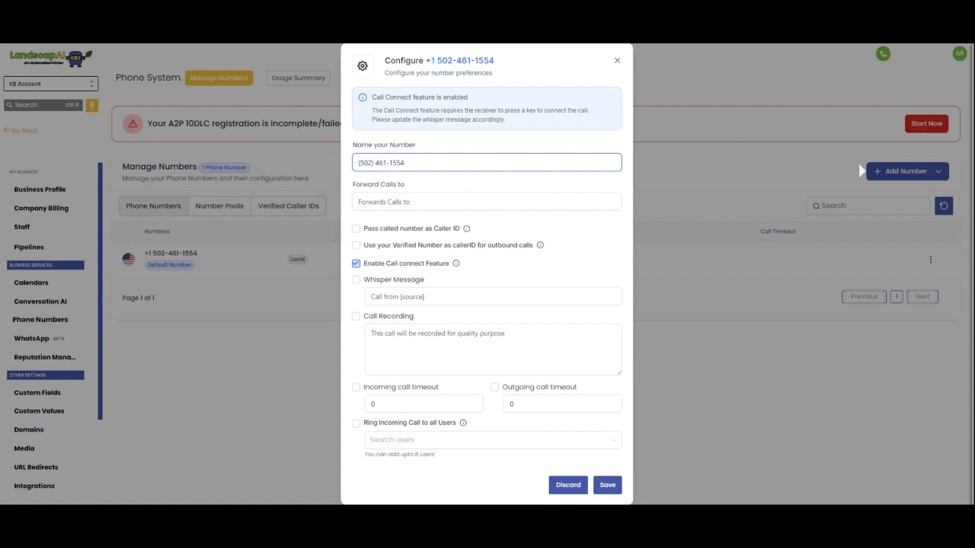
left_click_drag(405, 162, 356, 163)
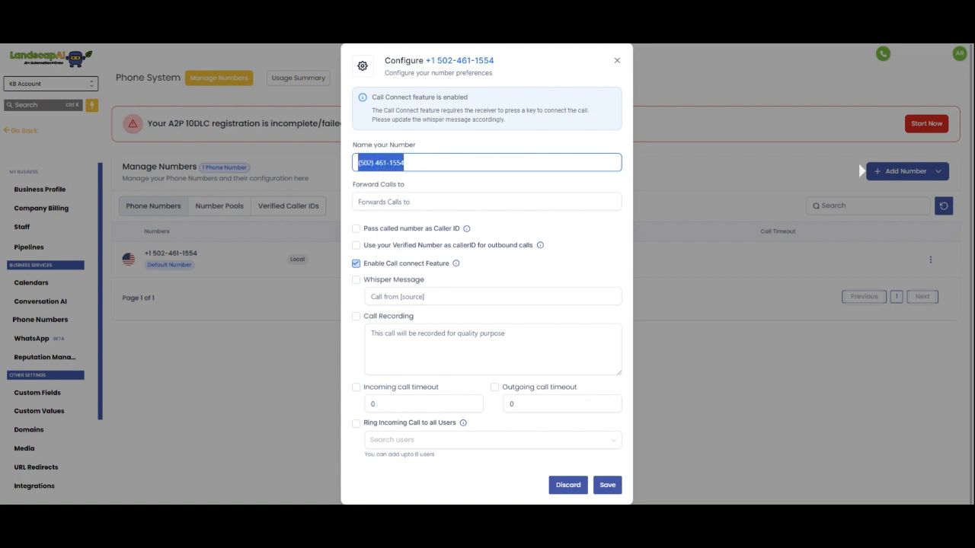
left_click(405, 162)
left_click(419, 202)
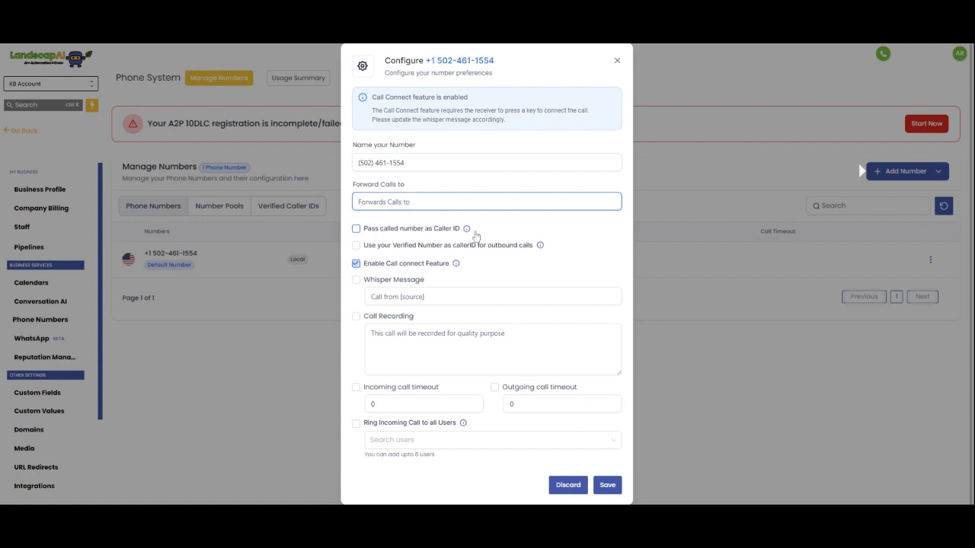
mouse_move(467, 231)
mouse_move(541, 249)
mouse_move(457, 266)
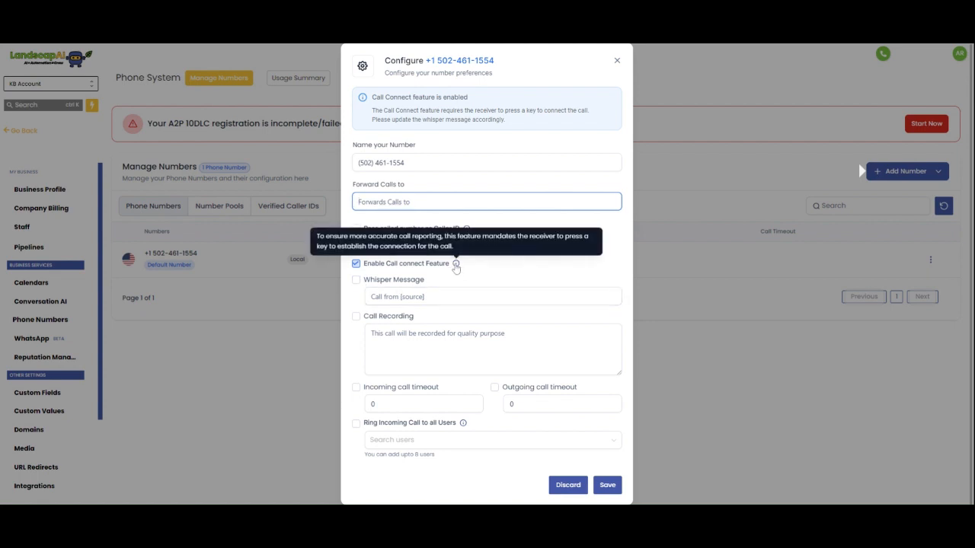
- Enable the whisper message with the text "Call from [source]" and turn off the call connect feature
left_click(356, 280)
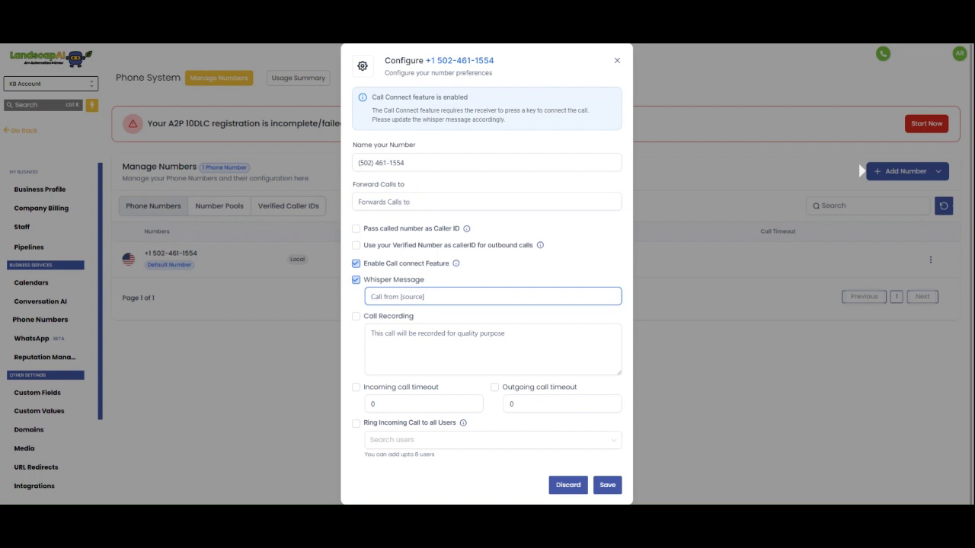
type("Call")
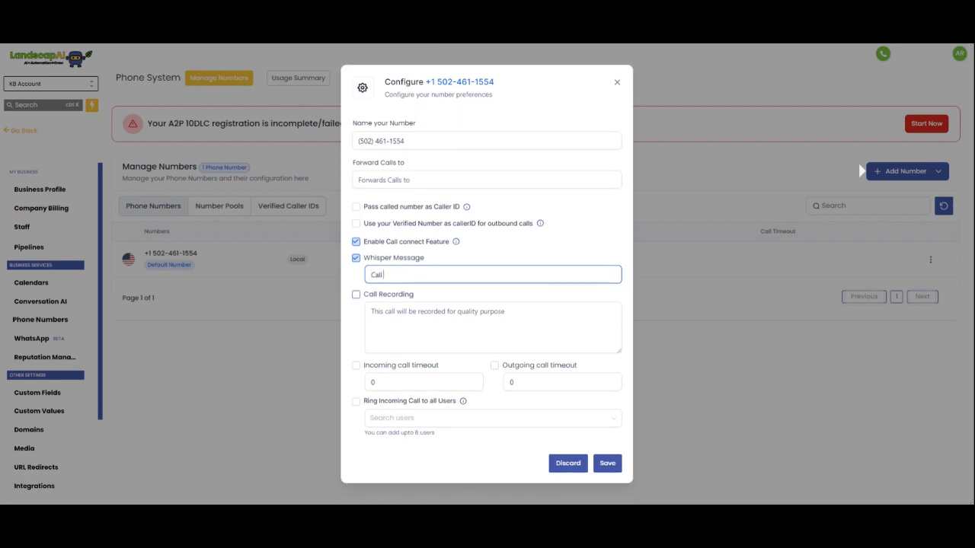
type(" from {source}")
left_click(509, 243)
left_click_drag(424, 275, 399, 275)
left_click(401, 275)
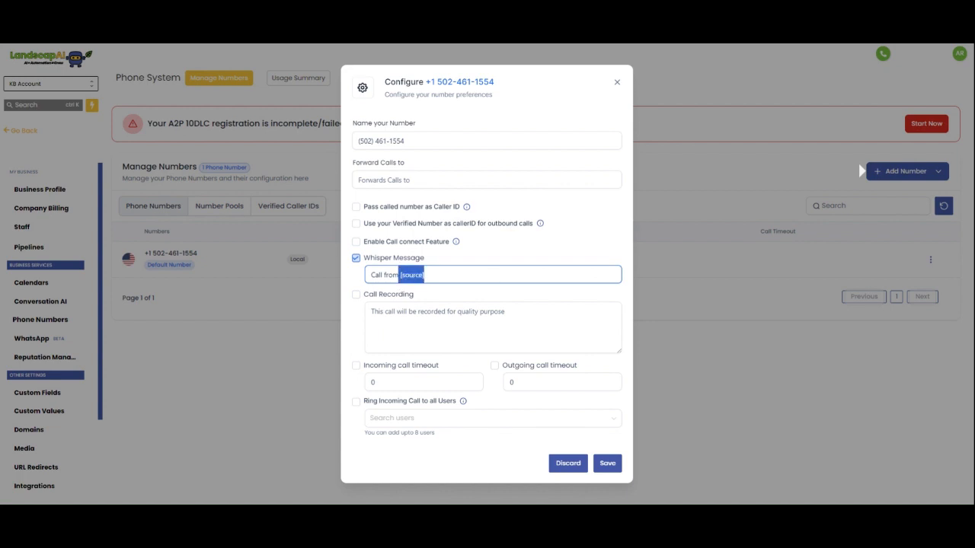
left_click(399, 275)
- Enable call recording with the message "This call will be recorded for quality control and training purposes"
left_click(356, 295)
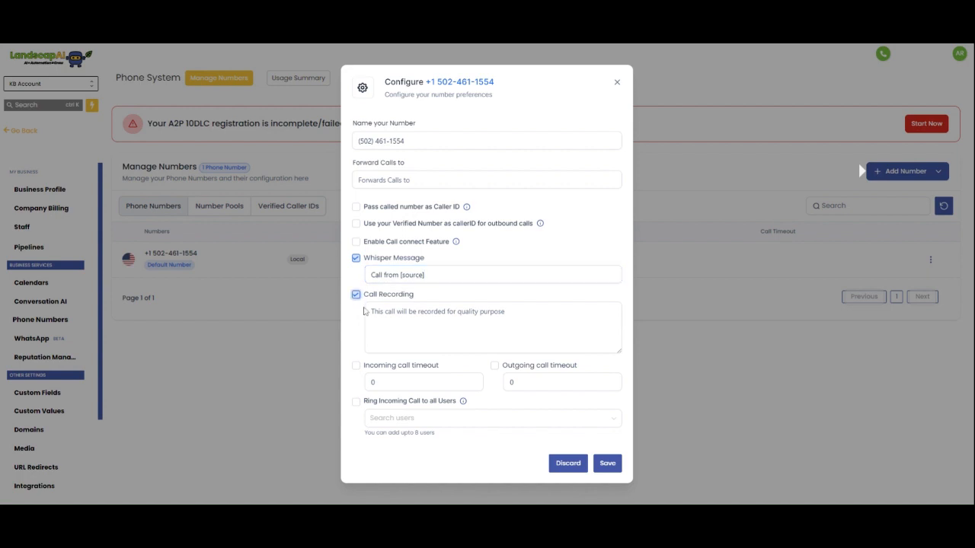
left_click(370, 312)
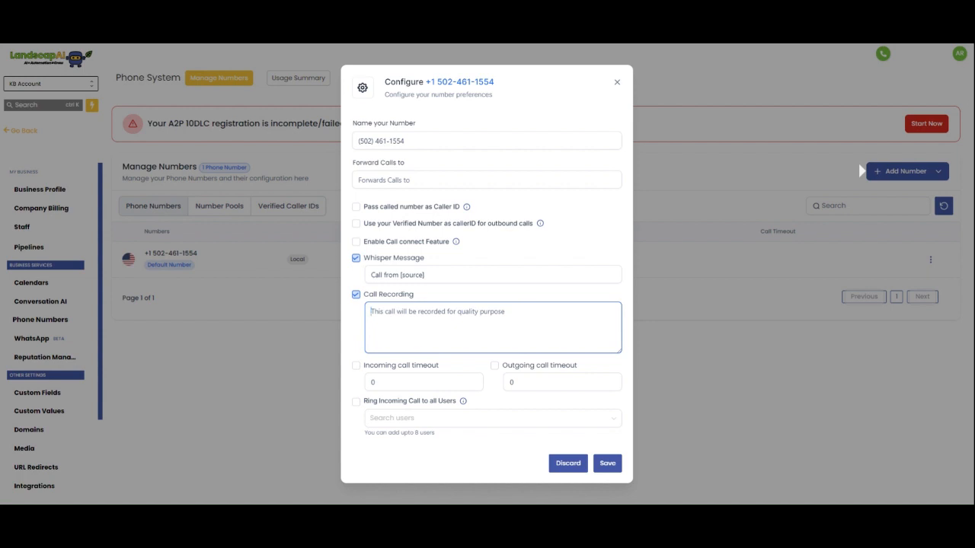
type("This call")
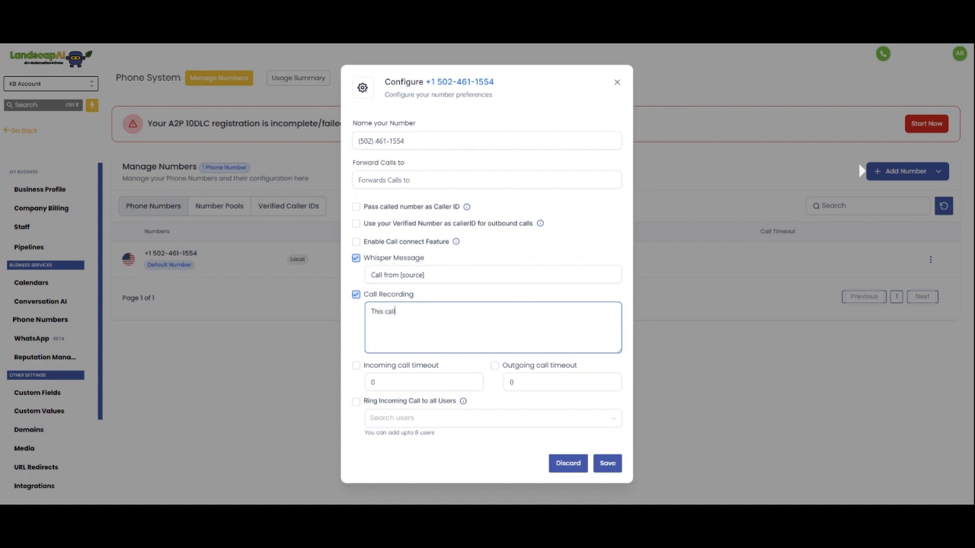
type(" will be recorded for quality cont")
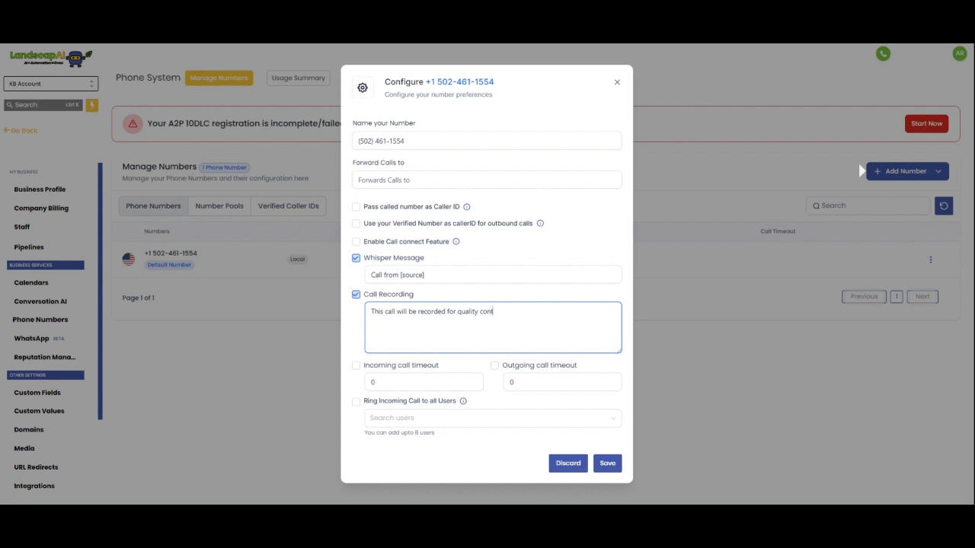
type("rol and training purposes")
- Add the listed user to the incoming call ring list and enable Ring Incoming Call to all Users
mouse_move(463, 409)
left_click(447, 48)
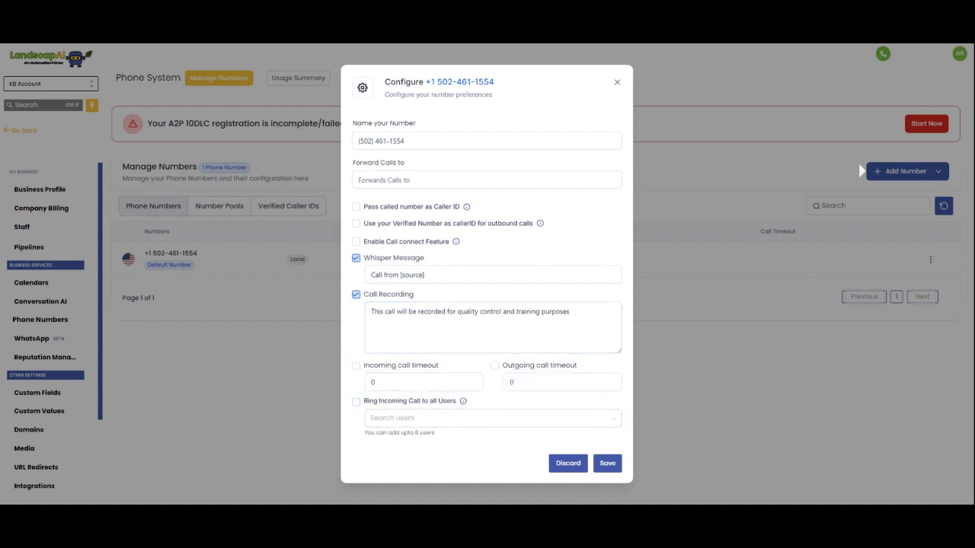
left_click(459, 428)
left_click(419, 444)
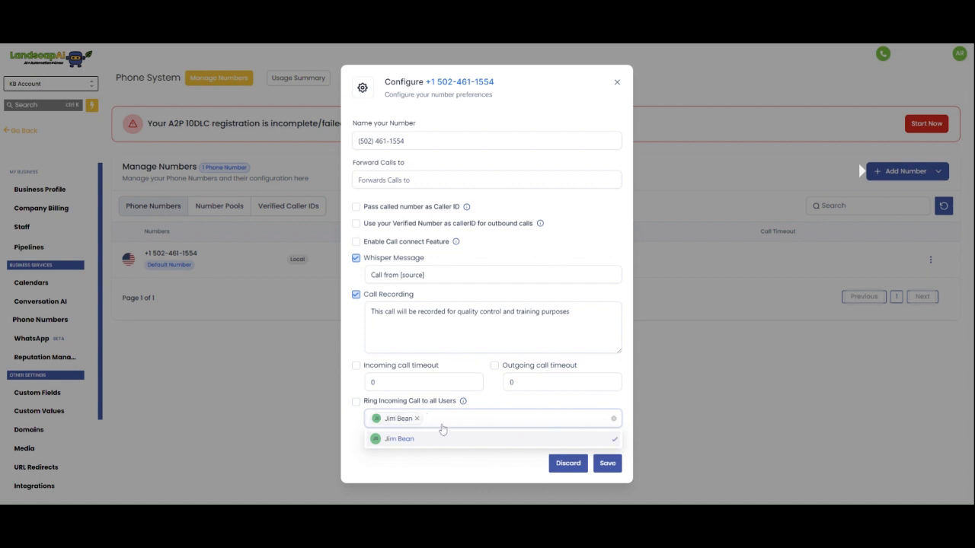
left_click(440, 471)
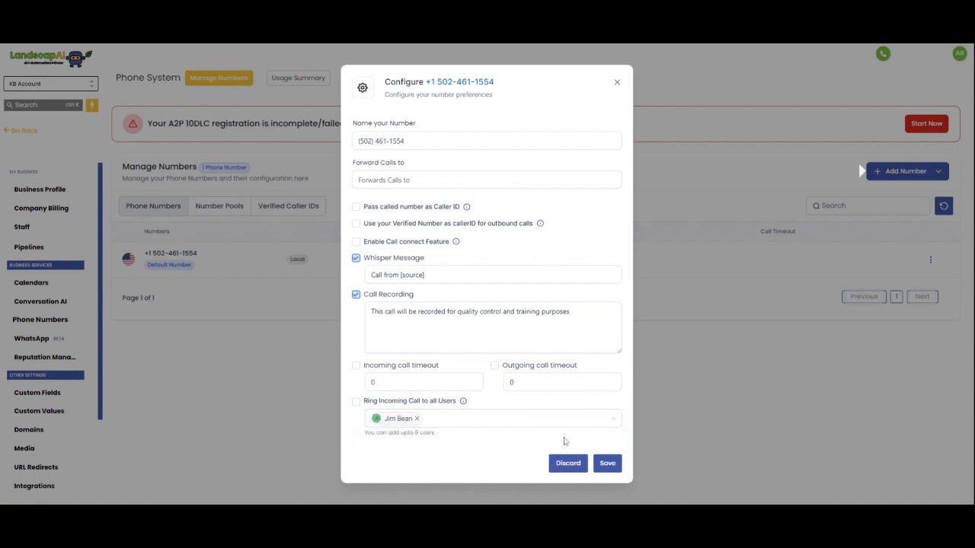
left_click(355, 401)
- Check which number is being configured, the users available for incoming calls, and the note on the user limit
left_click_drag(500, 83, 425, 83)
left_click(460, 82)
left_click_drag(499, 82, 425, 83)
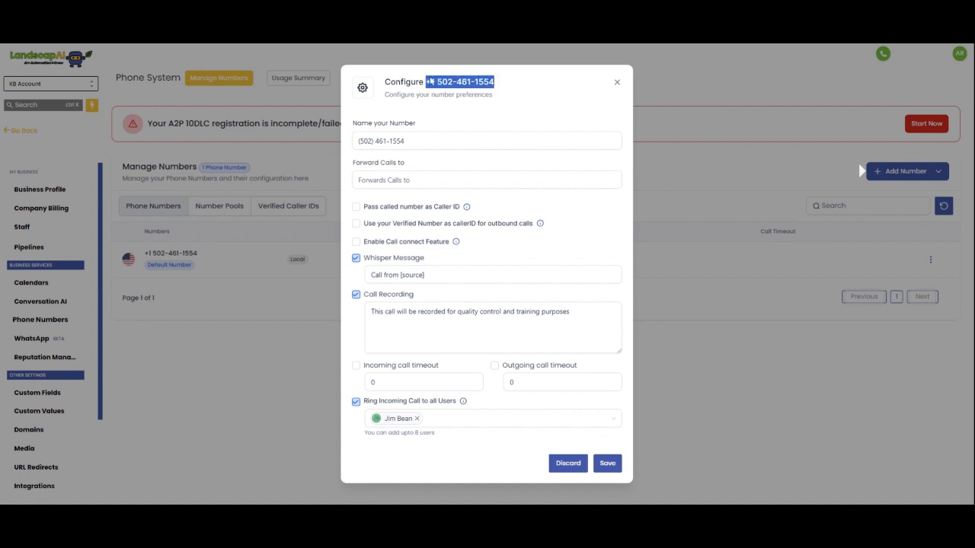
left_click(425, 82)
left_click_drag(502, 84, 431, 82)
left_click(431, 82)
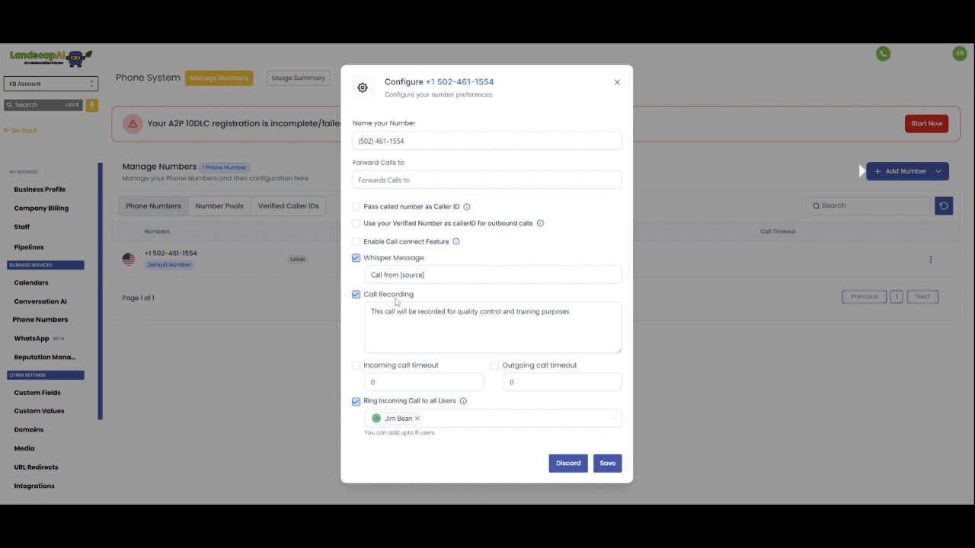
left_click(437, 421)
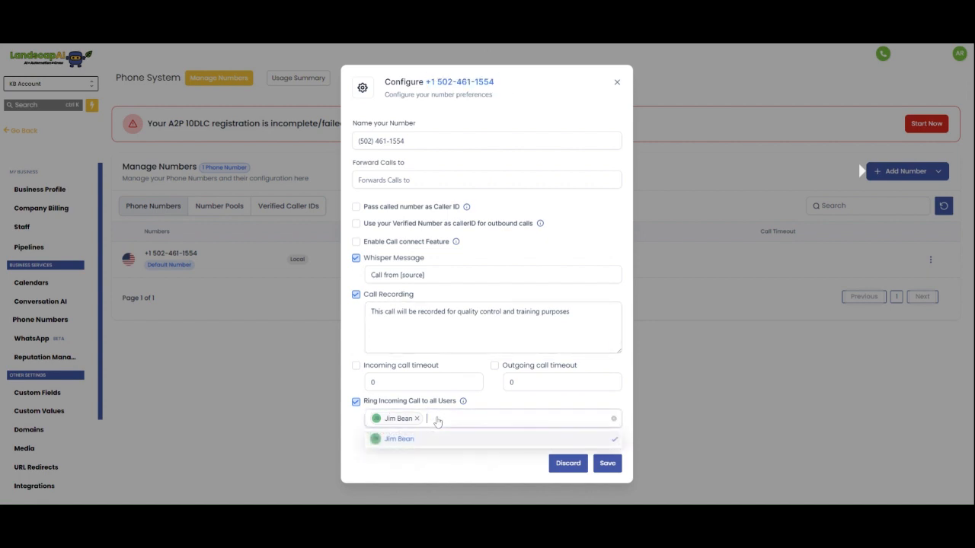
left_click(348, 423)
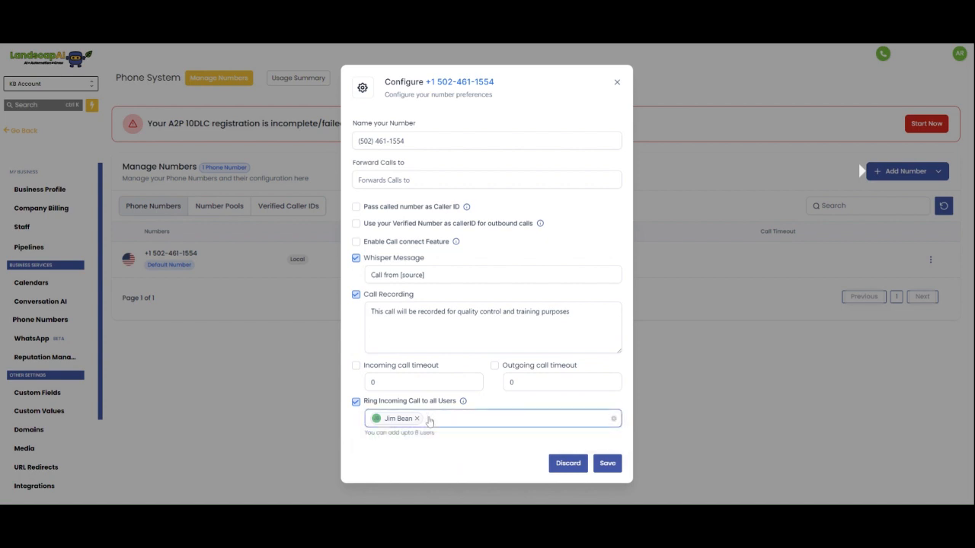
left_click(457, 424)
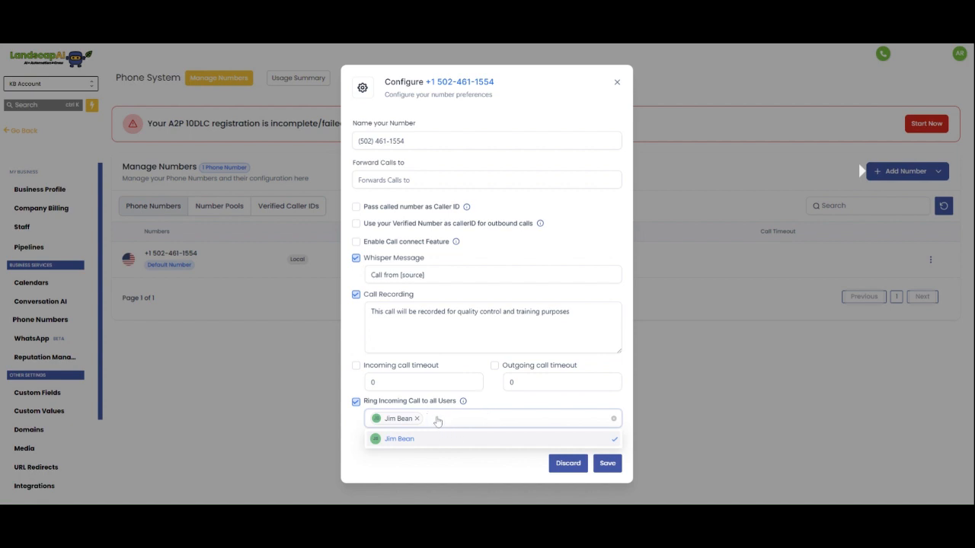
left_click(359, 347)
left_click_drag(449, 437, 363, 435)
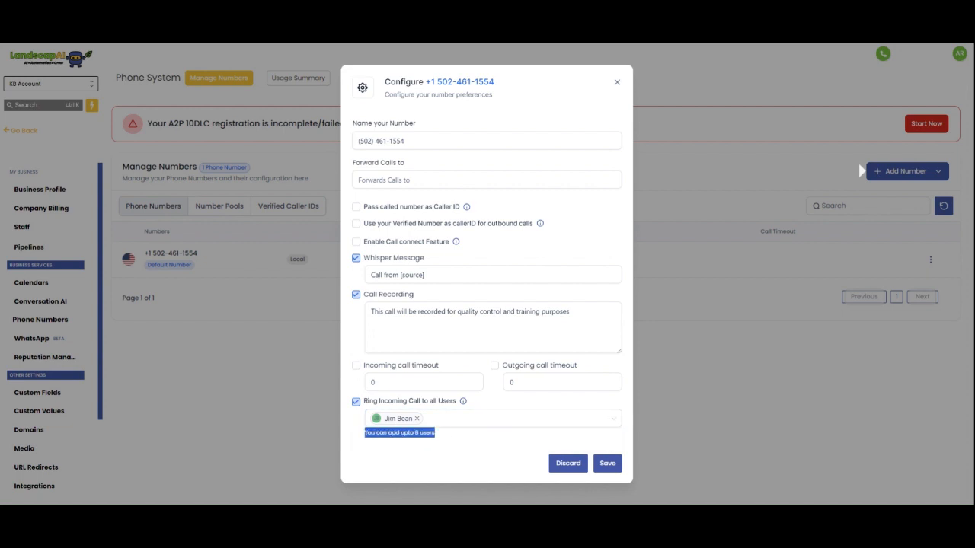
left_click(370, 449)
left_click_drag(447, 437, 349, 439)
left_click(353, 439)
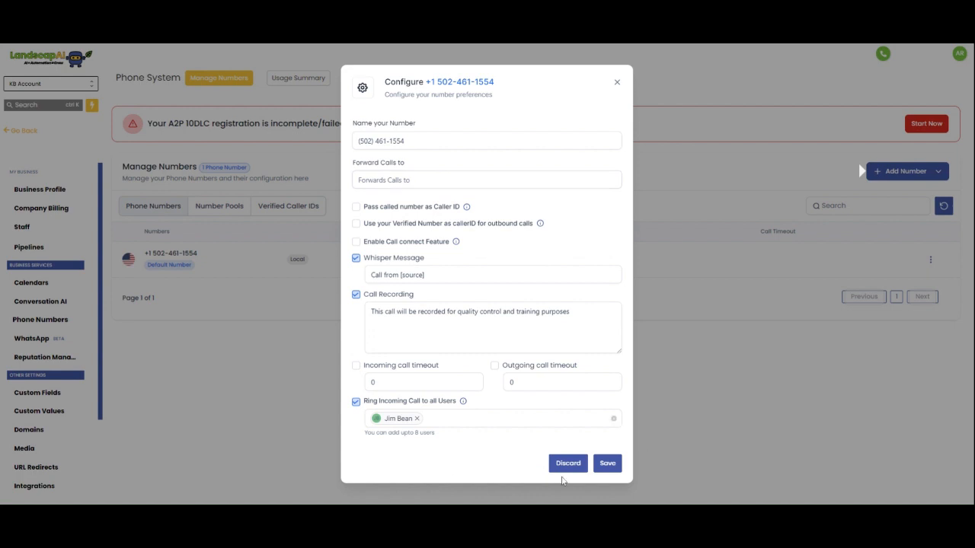
- Save the phone number's configuration
left_click(607, 467)
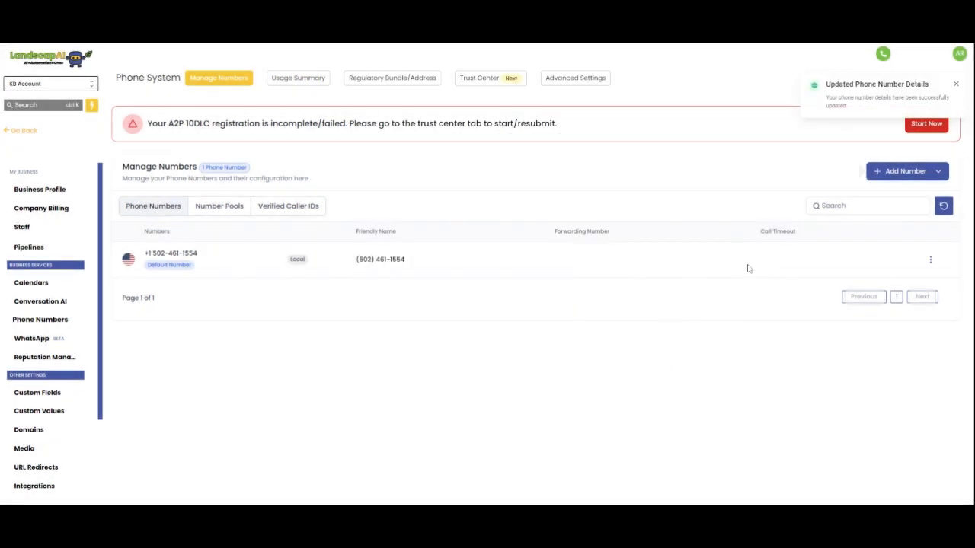
left_click_drag(913, 84, 844, 83)
left_click(765, 146)
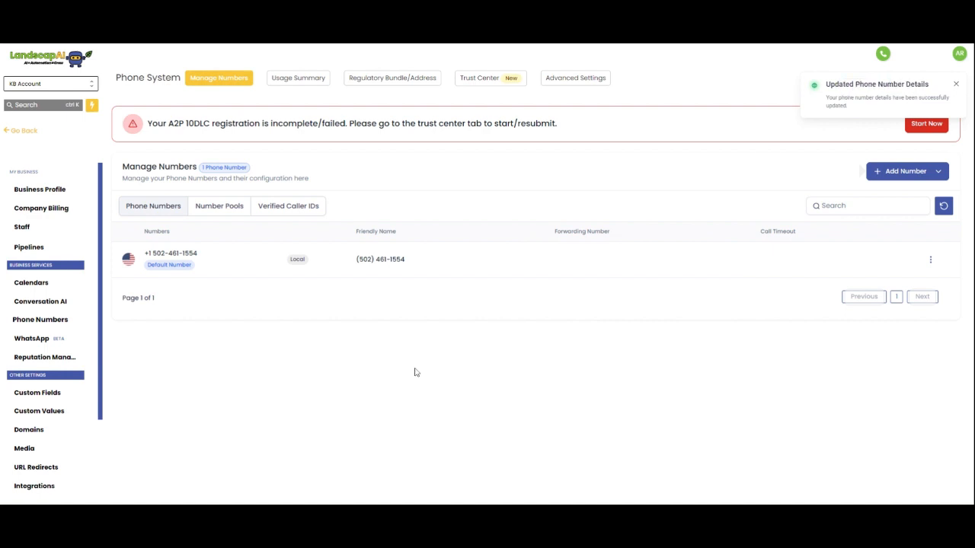